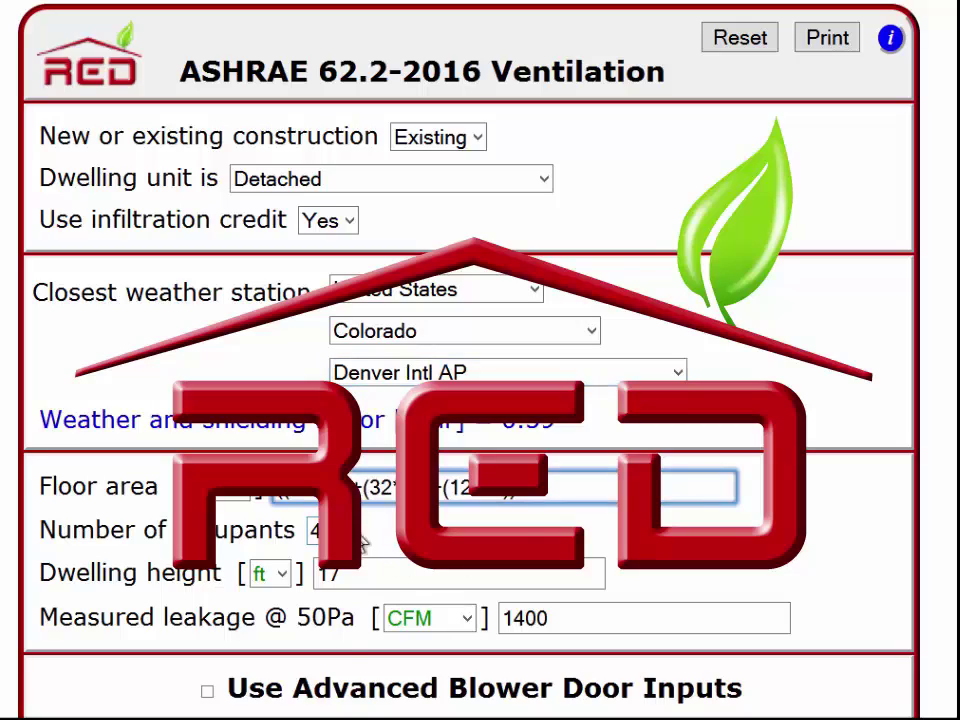
Complete the floor area entry so it evaluates to 2050 ft².
click(333, 530)
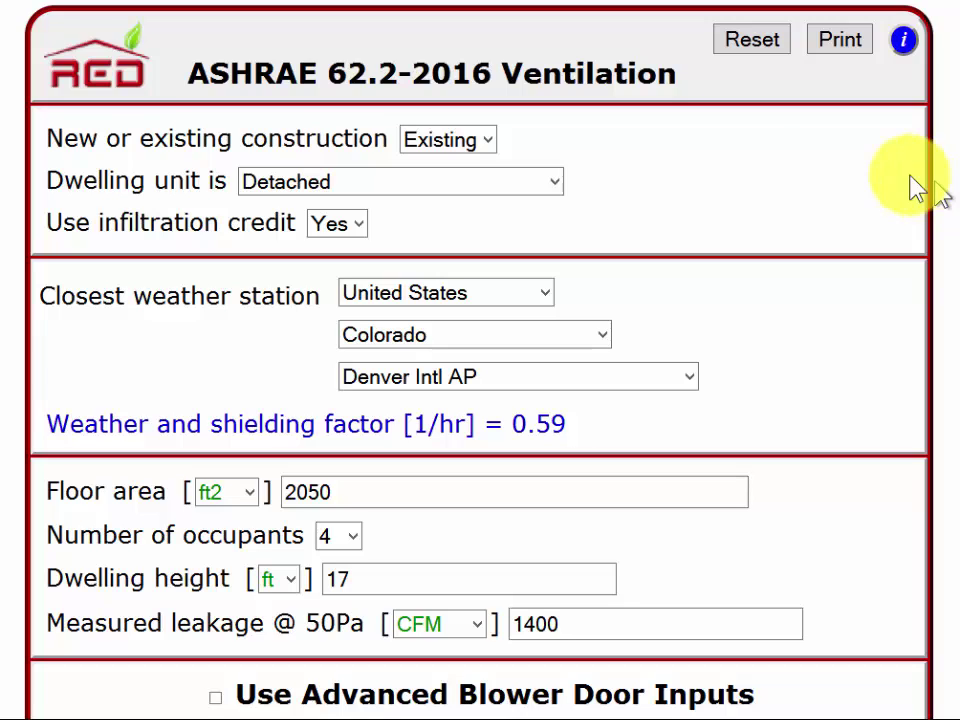
click(490, 141)
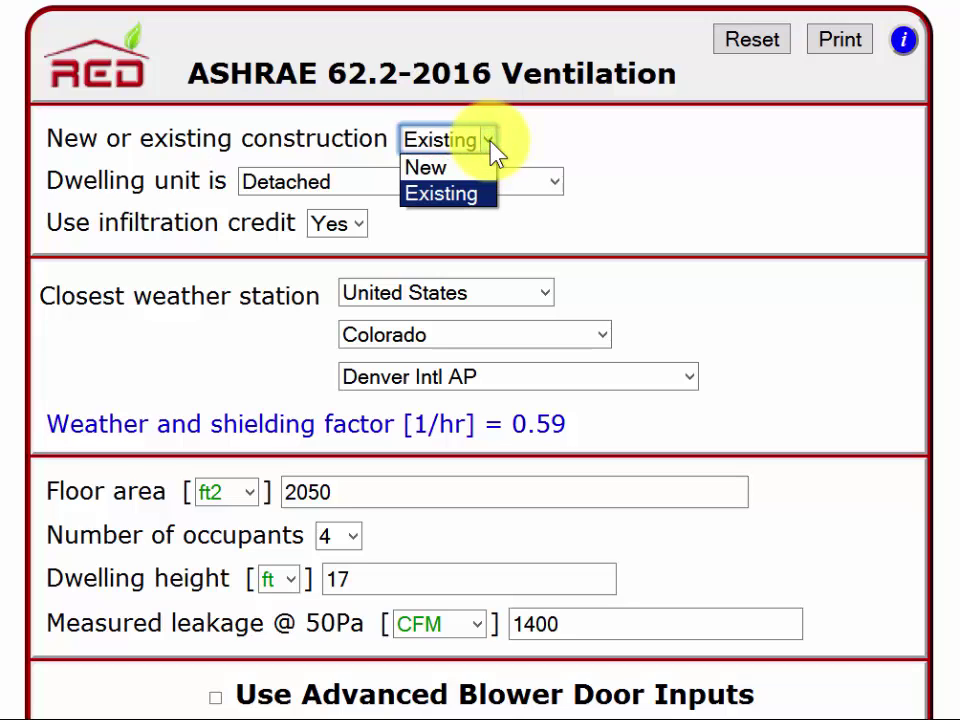
click(482, 168)
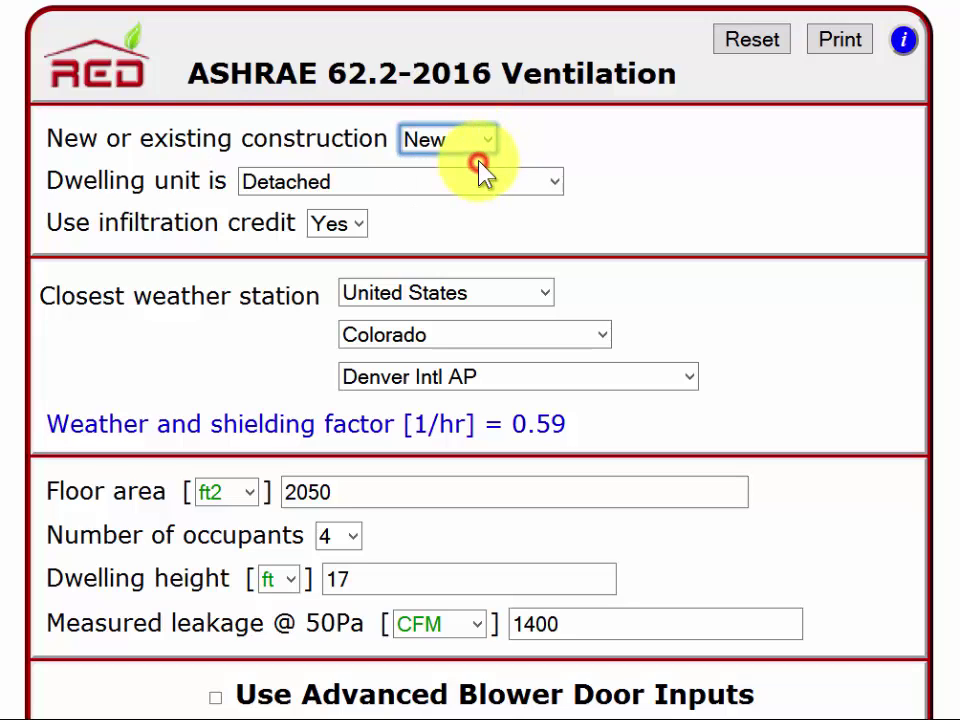
click(497, 146)
click(474, 195)
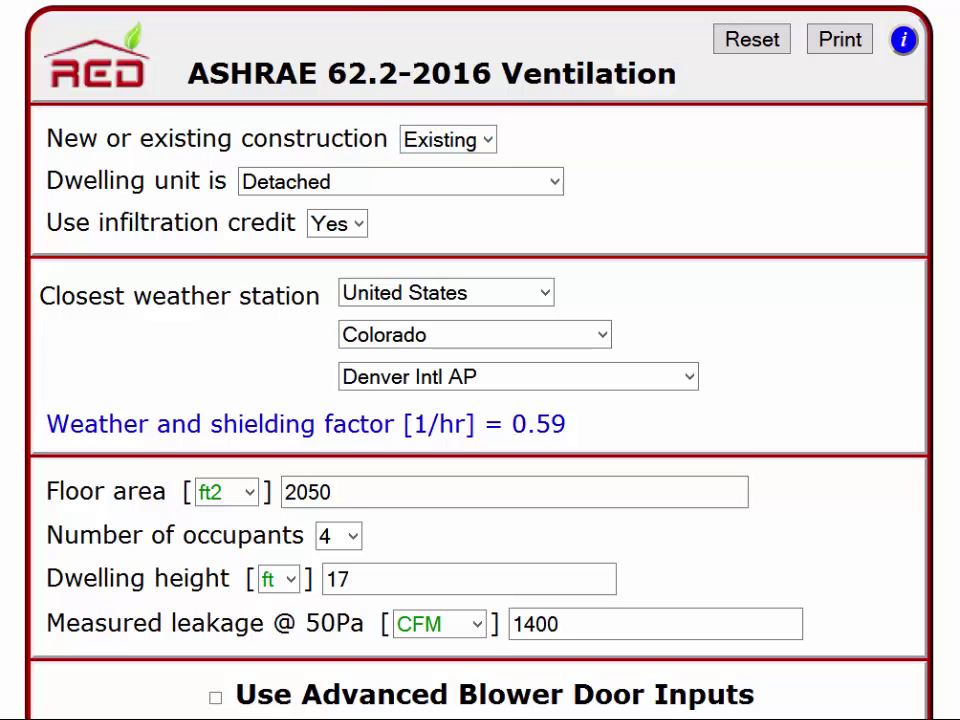
click(556, 184)
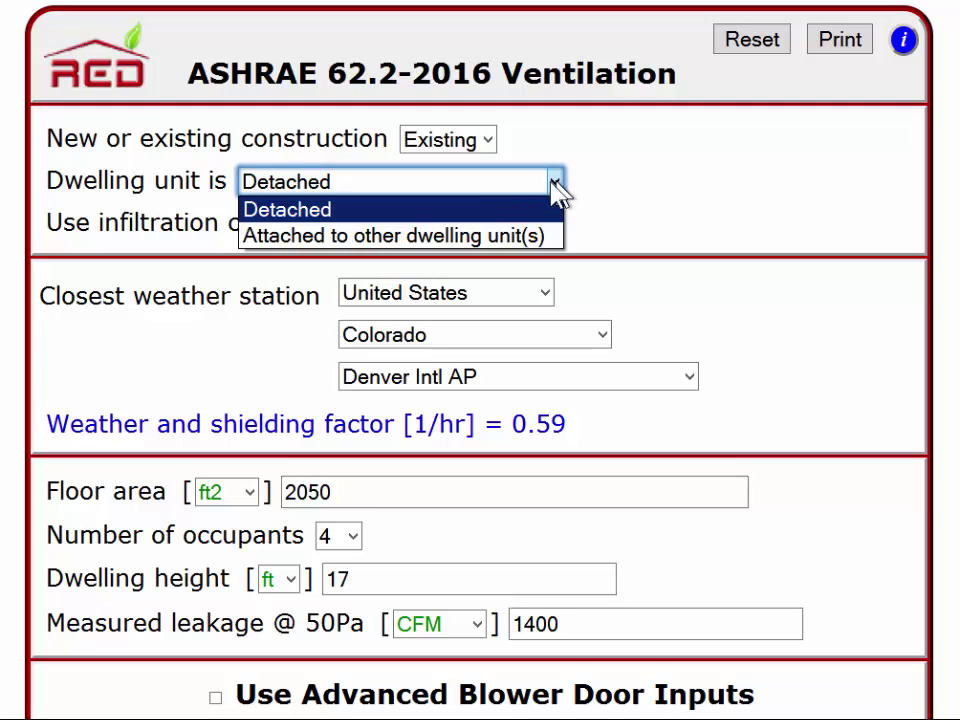
click(414, 210)
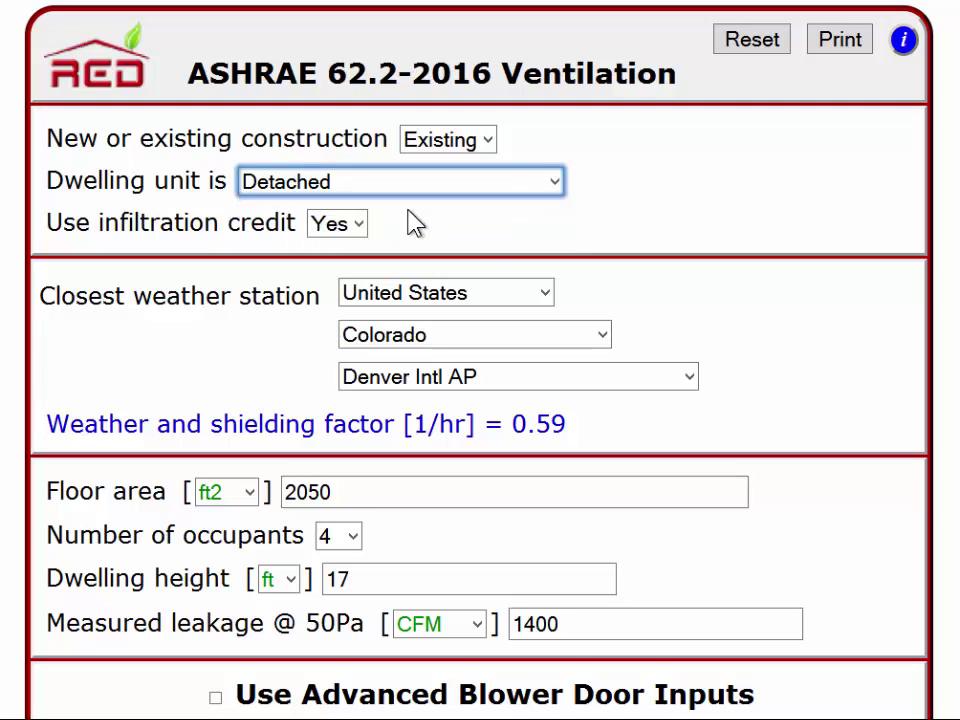
click(688, 210)
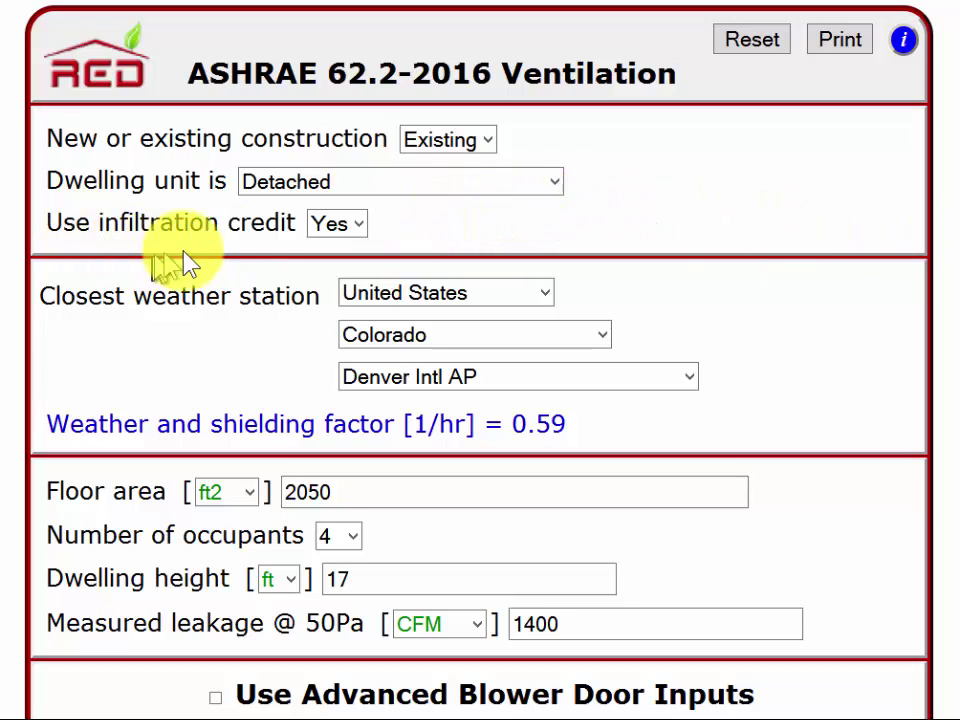
Switch Use infiltration credit to No to view the collapsed form, then back to Yes.
click(359, 226)
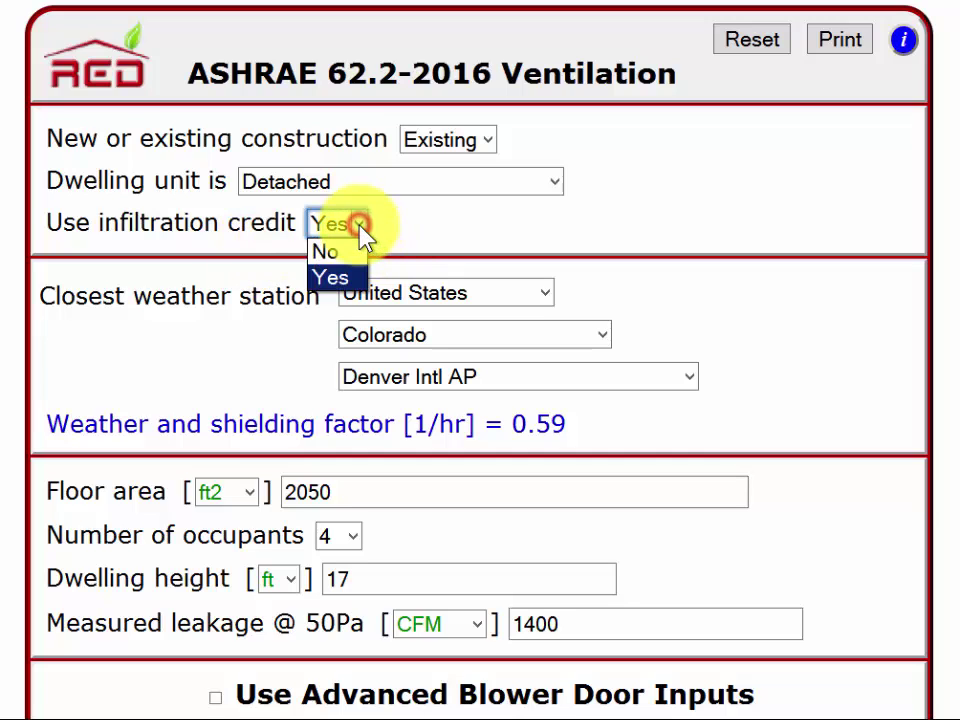
click(348, 278)
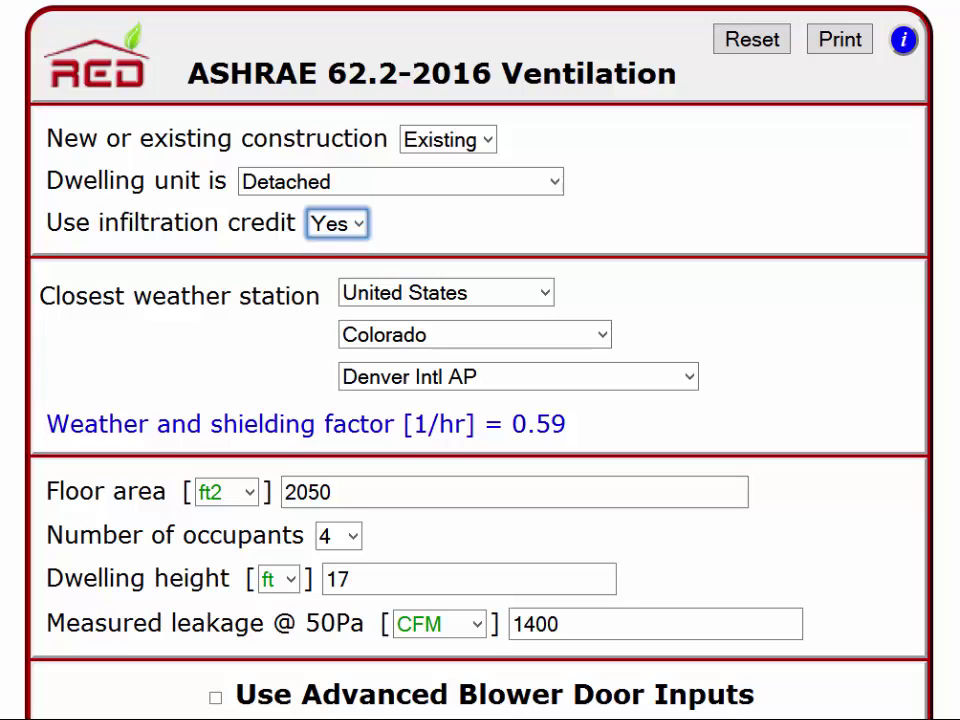
click(358, 226)
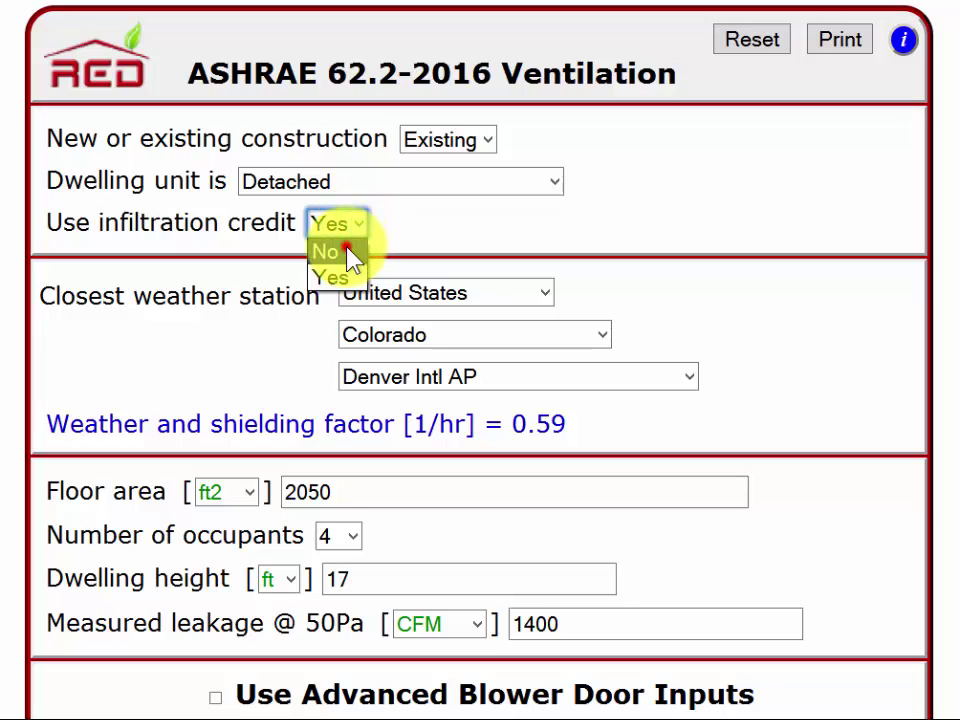
click(348, 254)
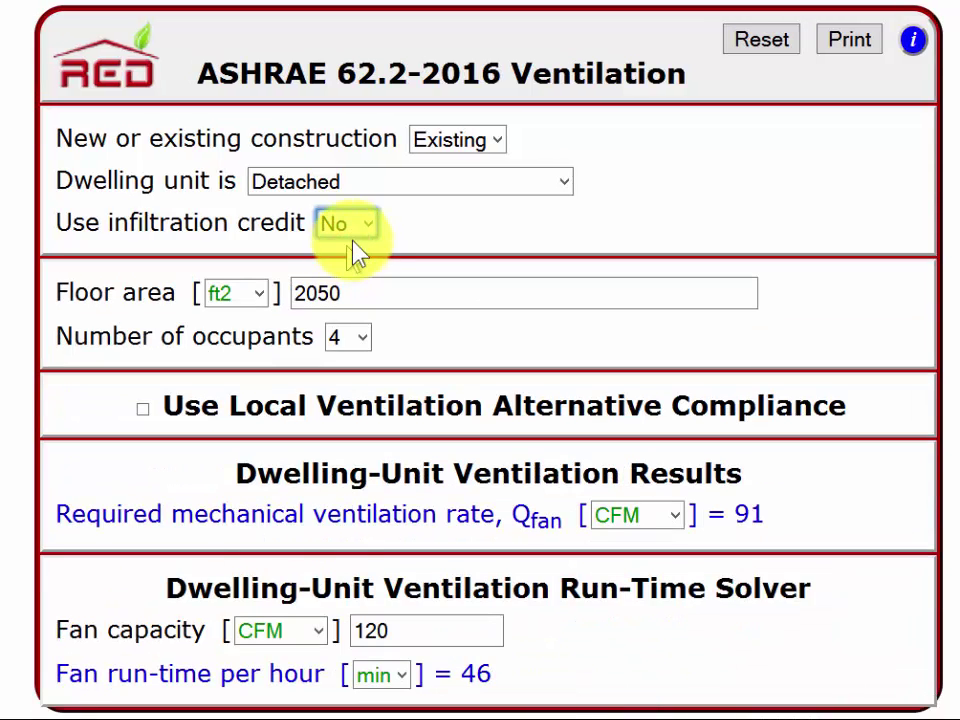
click(372, 229)
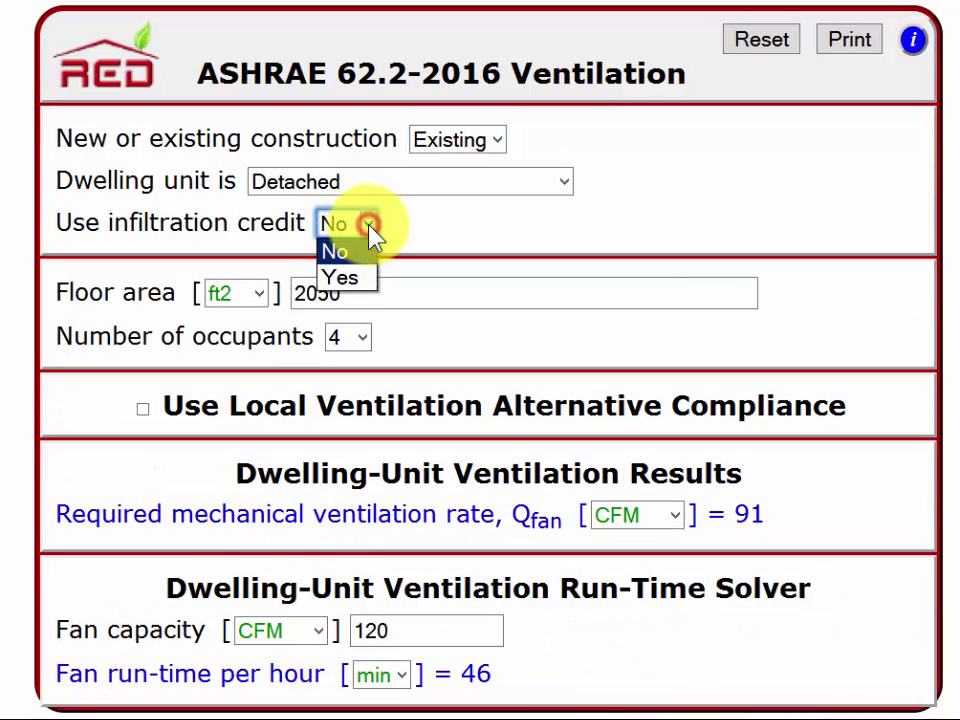
click(349, 278)
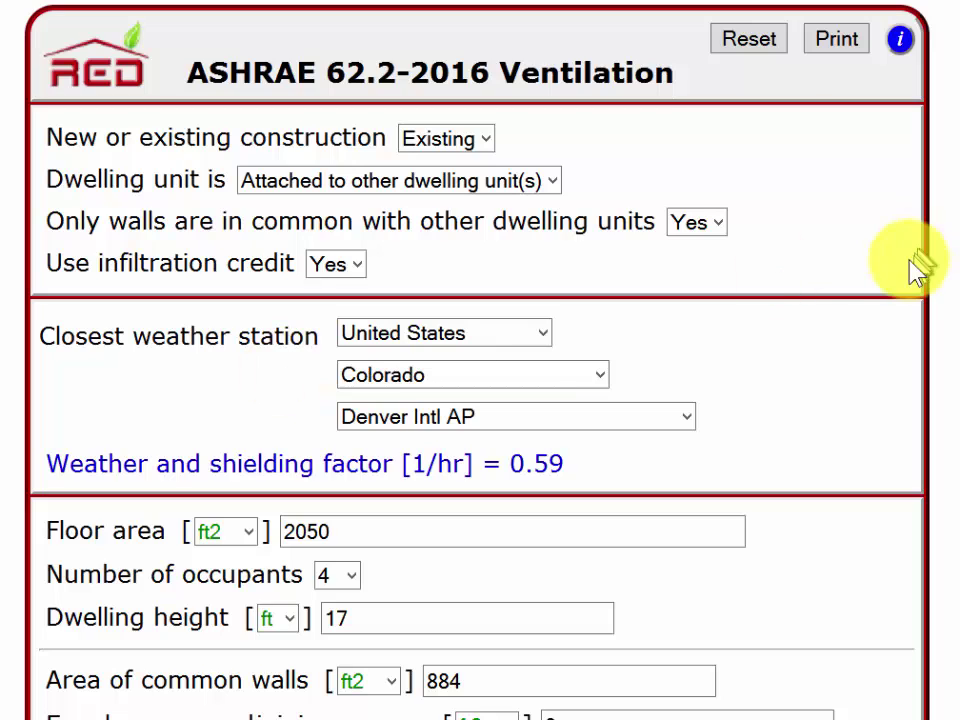
Keep United States and Colorado as the location and browse the Colorado weather station list.
click(544, 338)
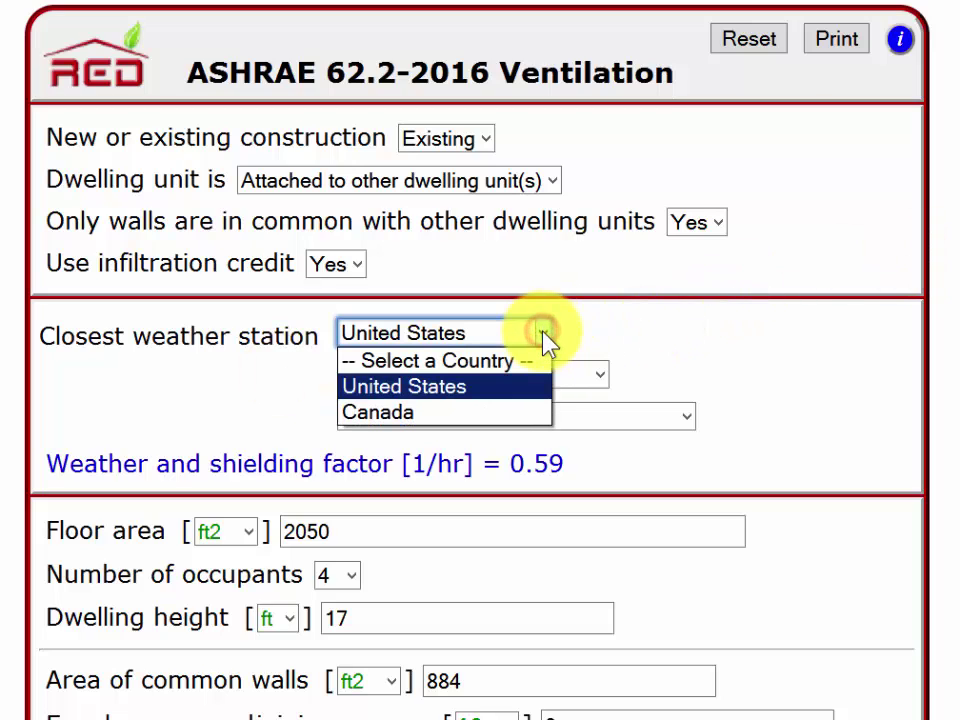
click(512, 393)
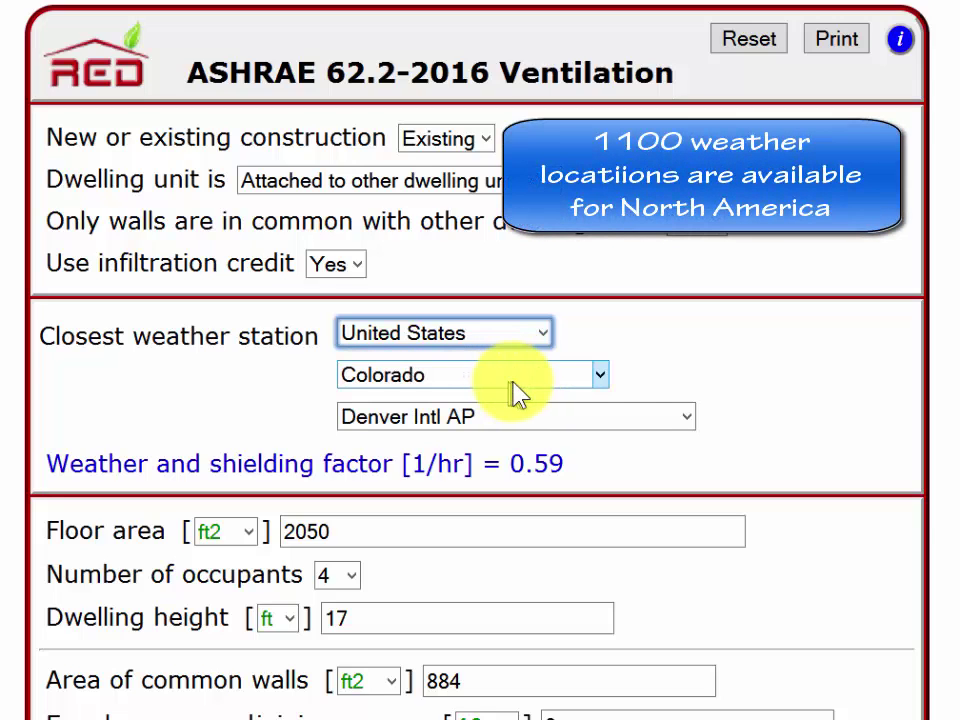
click(602, 376)
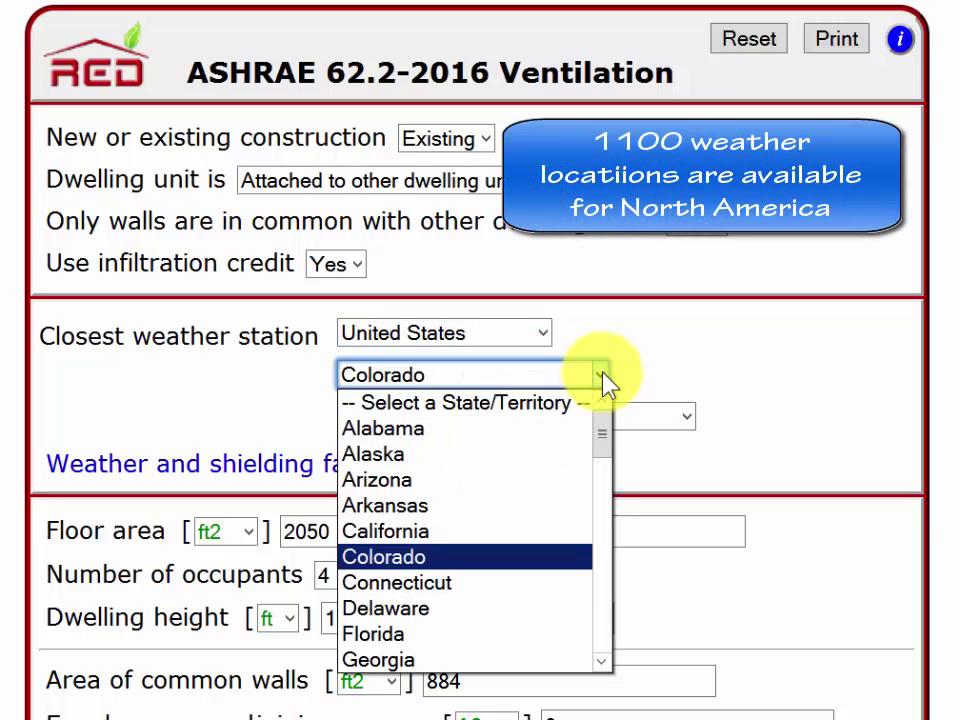
click(457, 555)
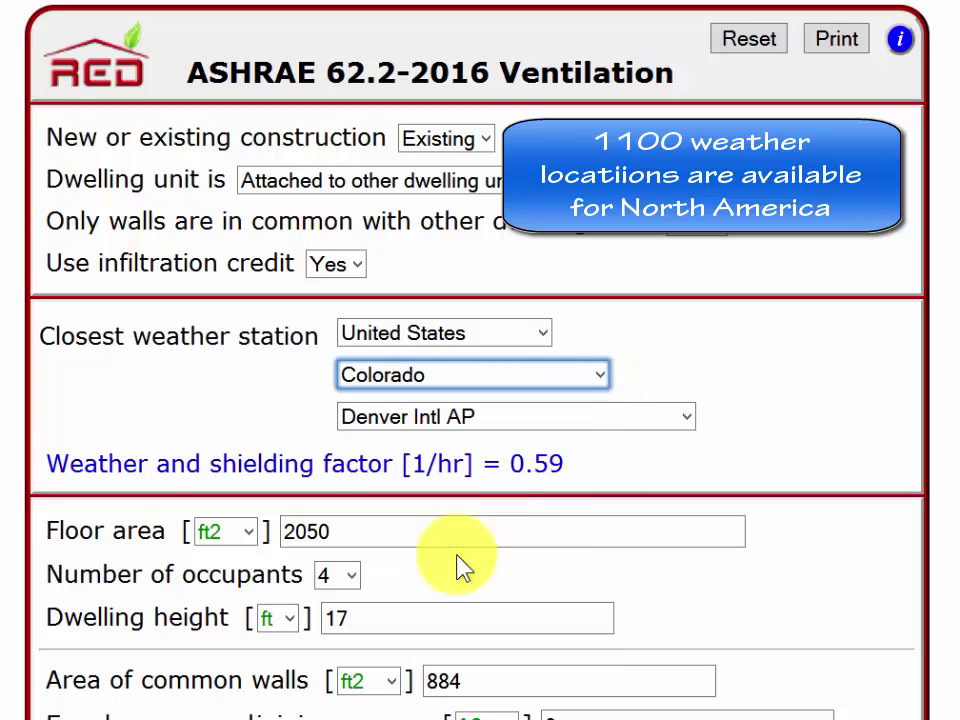
click(688, 416)
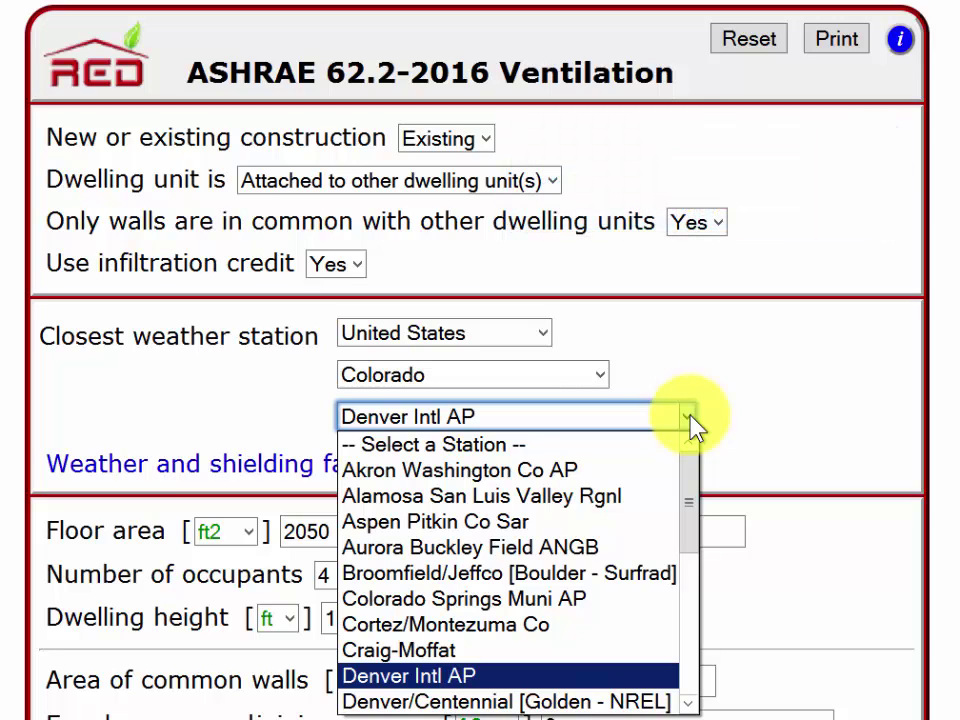
mouse_move(688, 457)
mouse_down()
mouse_move(686, 647)
mouse_move(710, 485)
mouse_move(707, 461)
mouse_move(696, 643)
mouse_move(706, 503)
mouse_move(690, 450)
mouse_up()
Choose Denver Intl AP as the weather station, then bring up the Number of occupants choices.
click(476, 677)
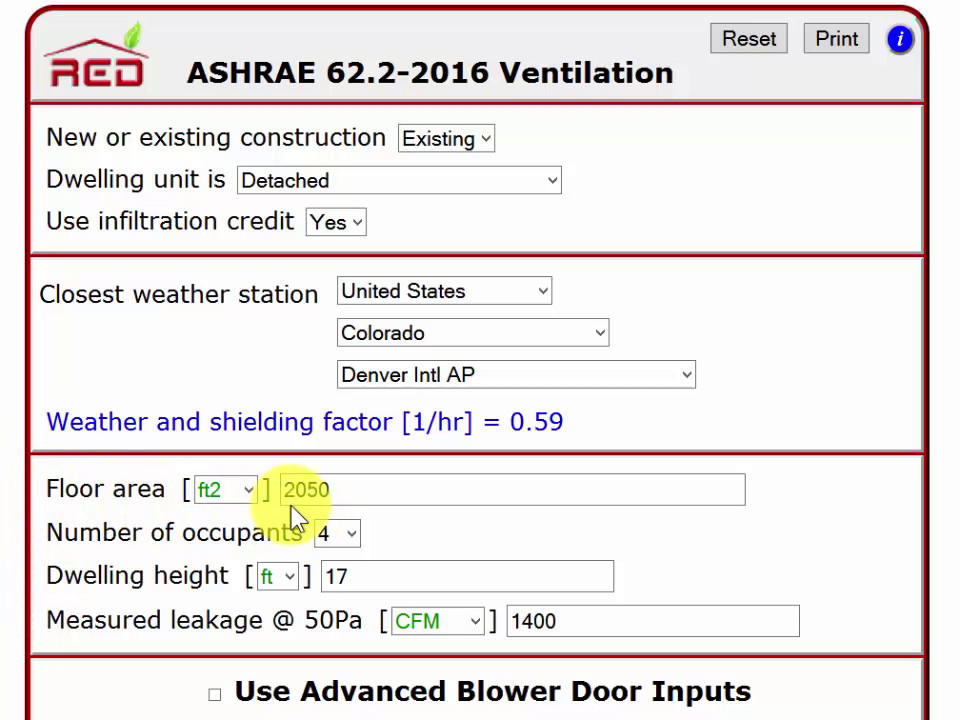
scroll(295, 515, down, 3)
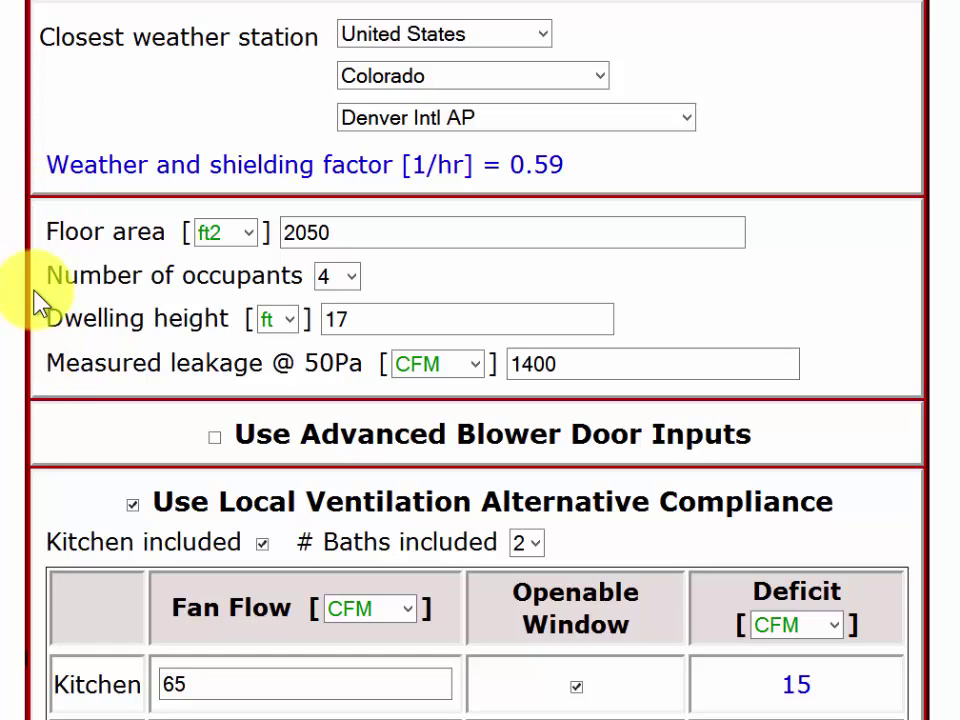
click(352, 277)
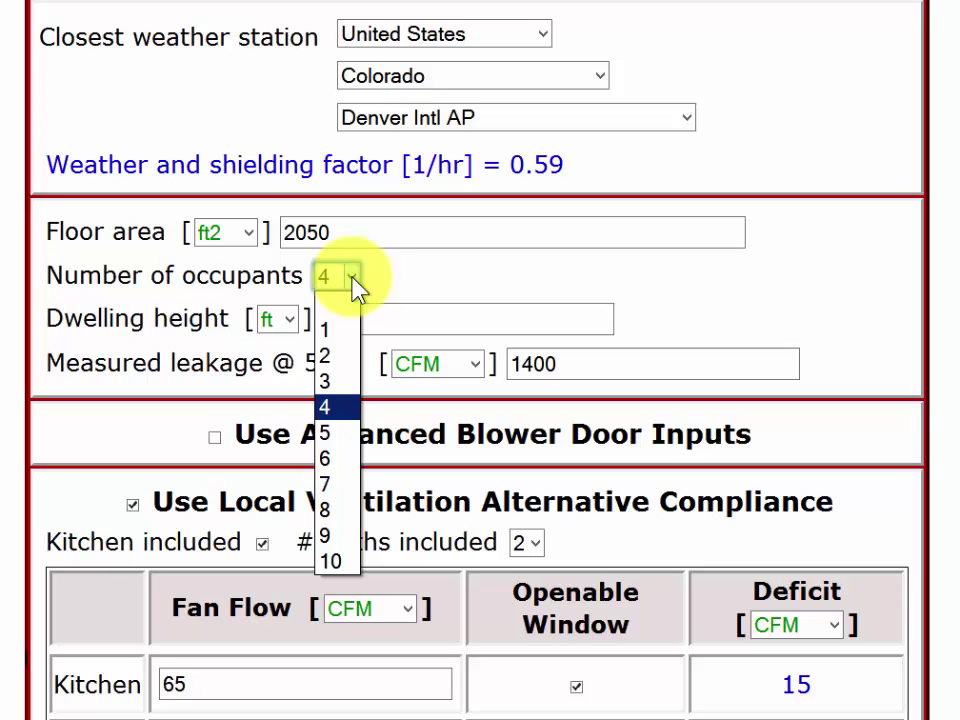
Keep 4 occupants and check the 17 ft dwelling height and 1400 CFM leakage values.
click(35, 340)
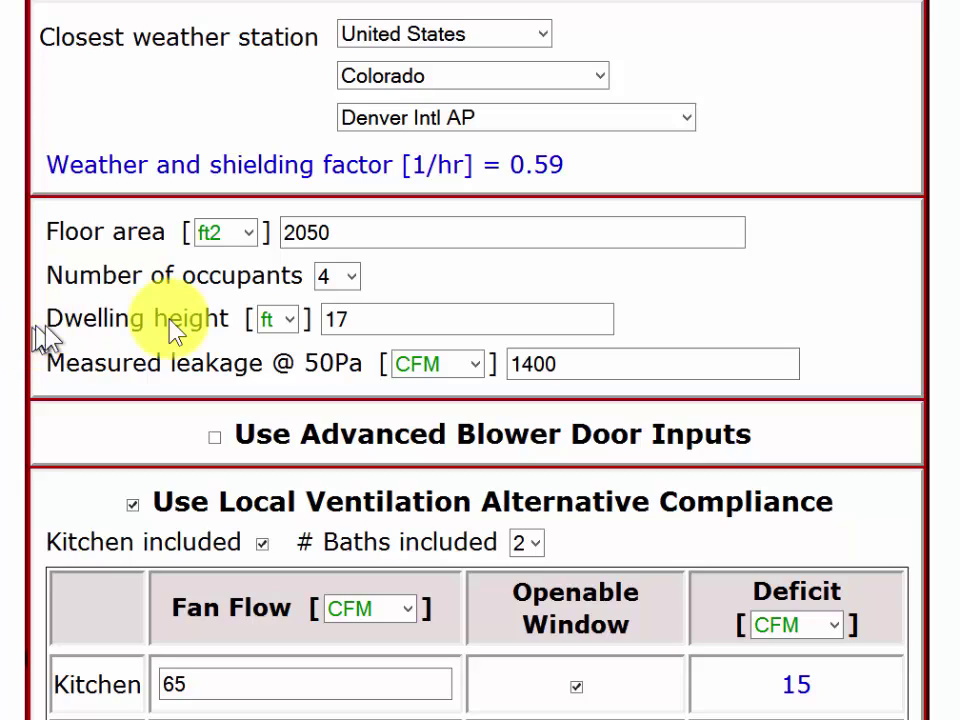
click(487, 323)
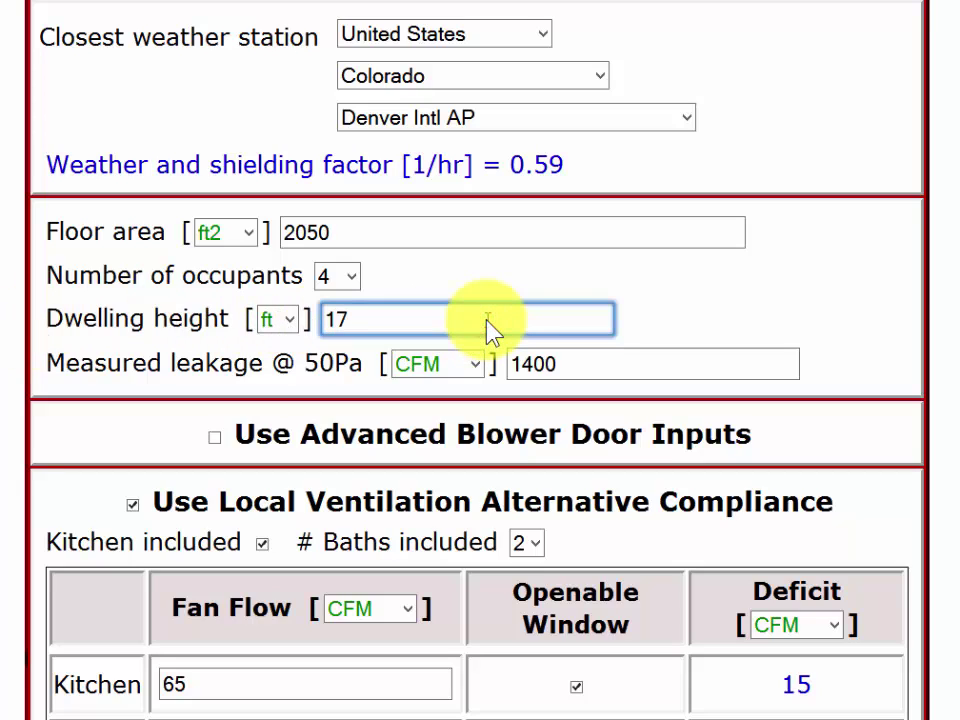
click(30, 388)
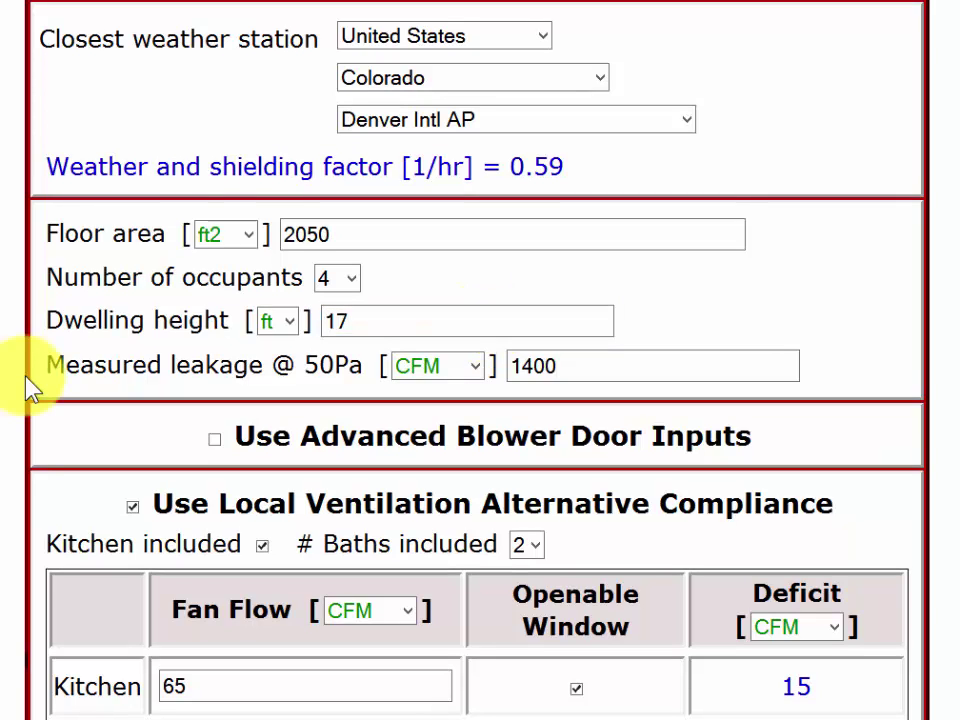
click(615, 362)
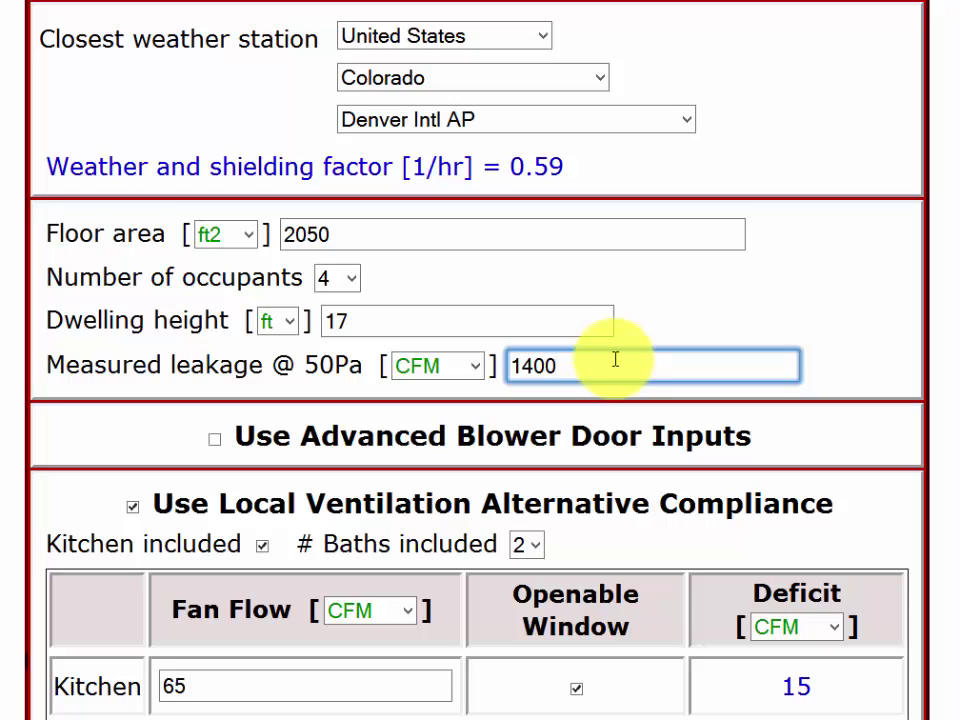
click(494, 325)
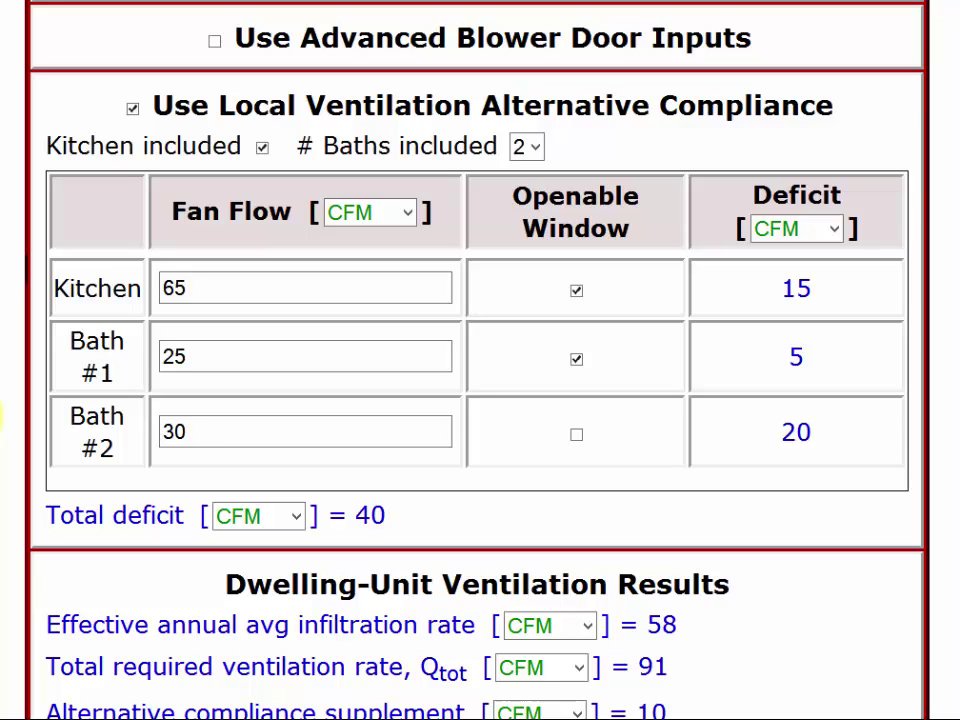
click(263, 150)
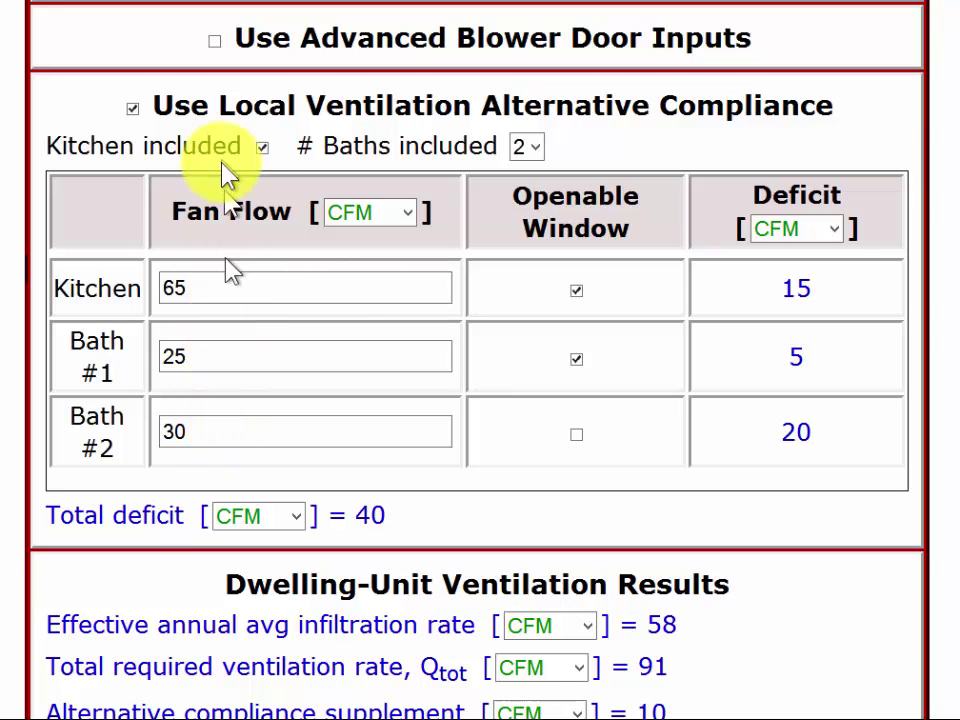
click(264, 152)
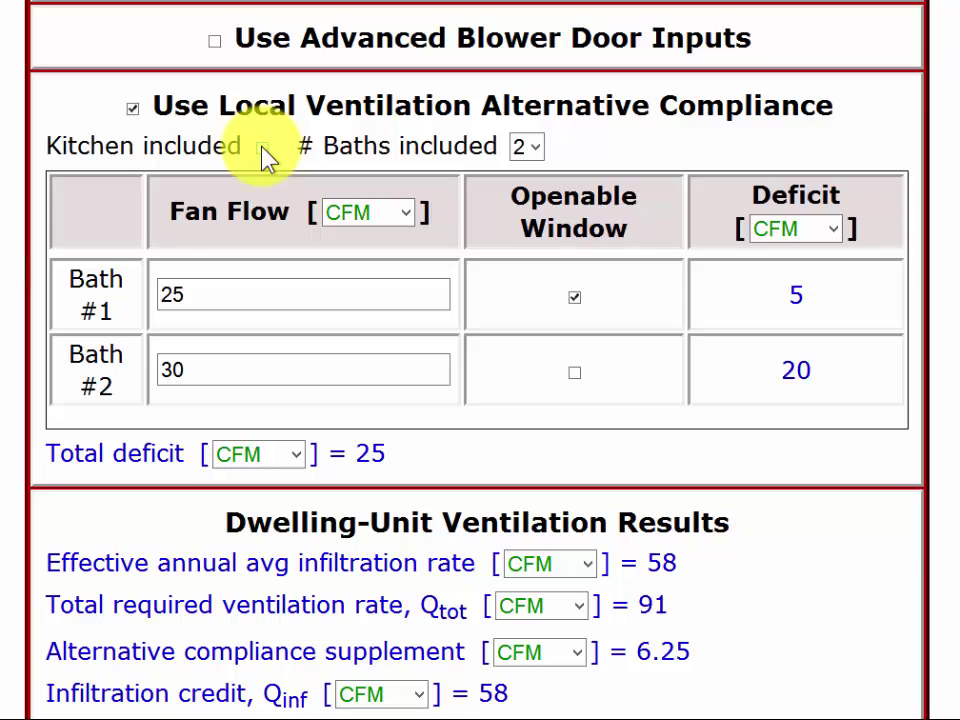
click(263, 150)
click(233, 291)
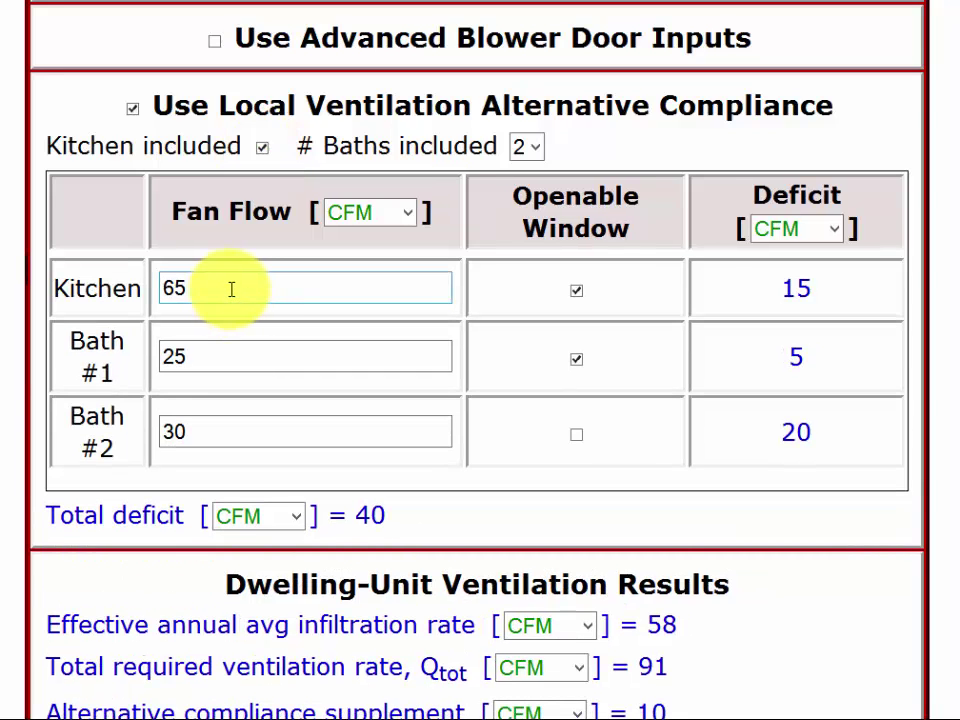
click(537, 152)
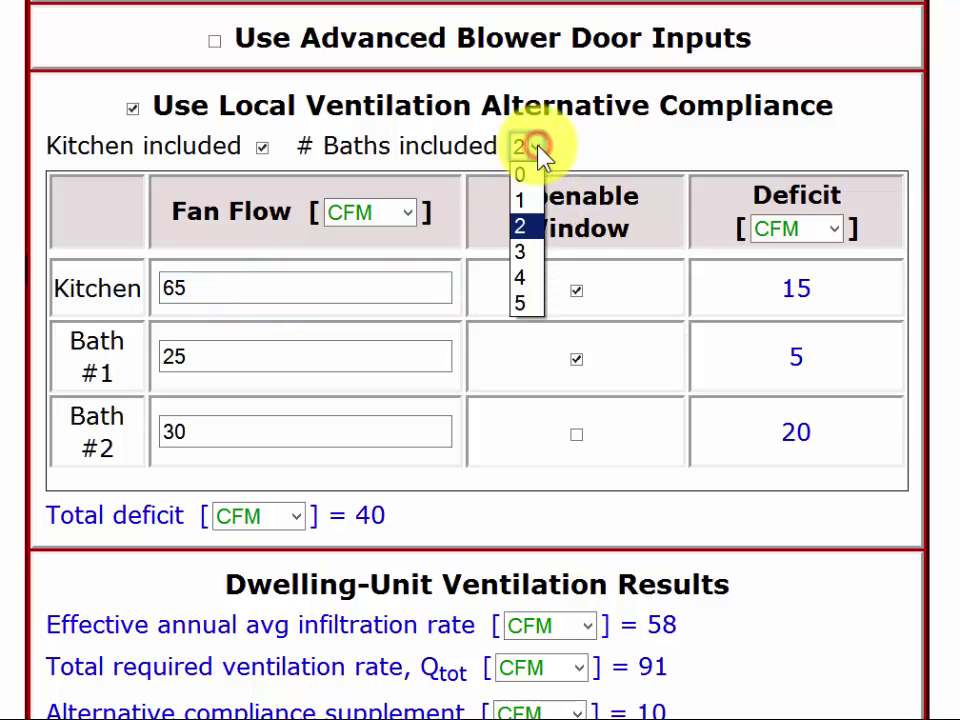
click(535, 302)
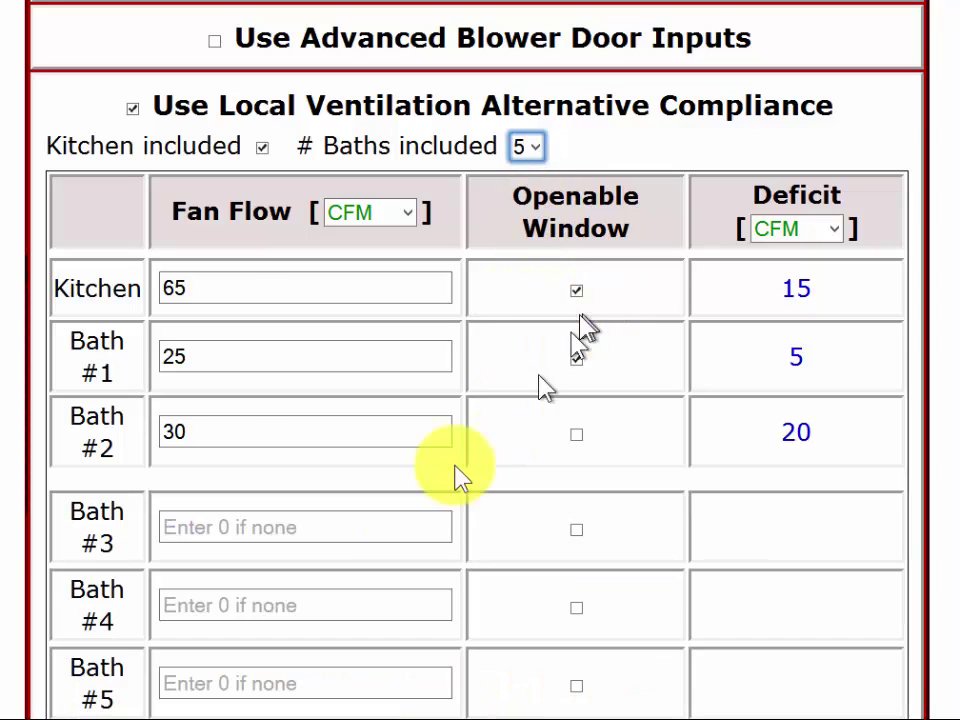
click(537, 150)
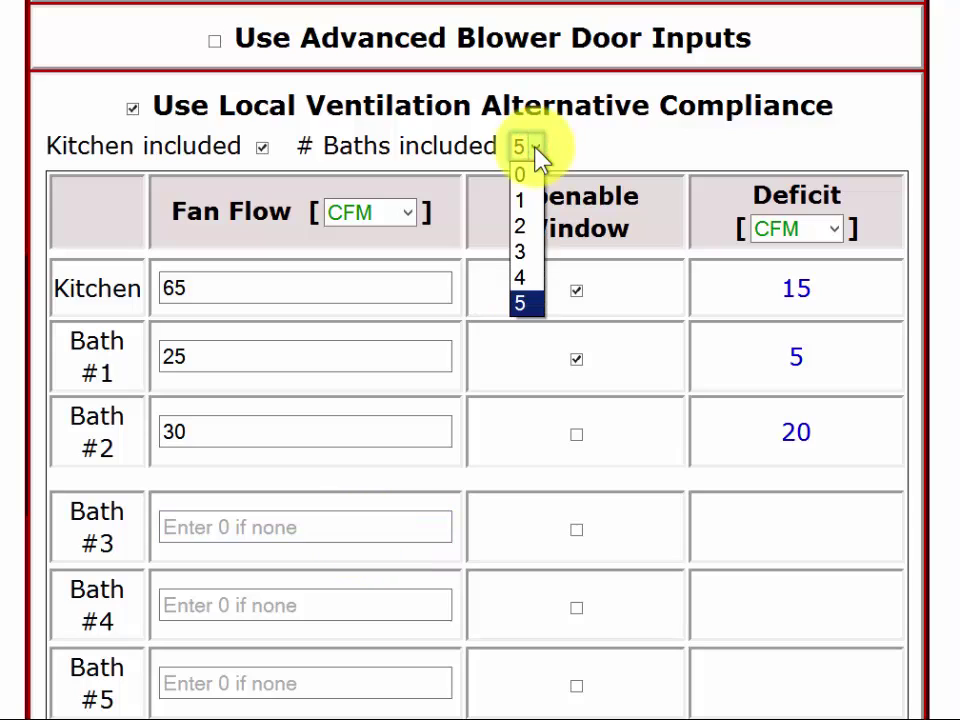
click(536, 224)
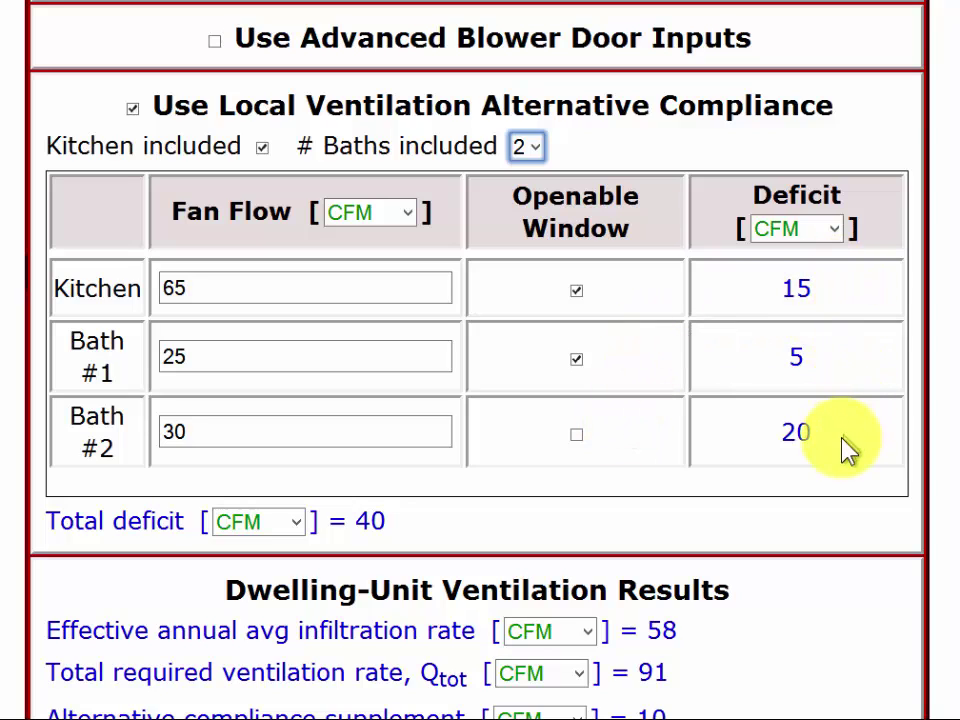
click(201, 288)
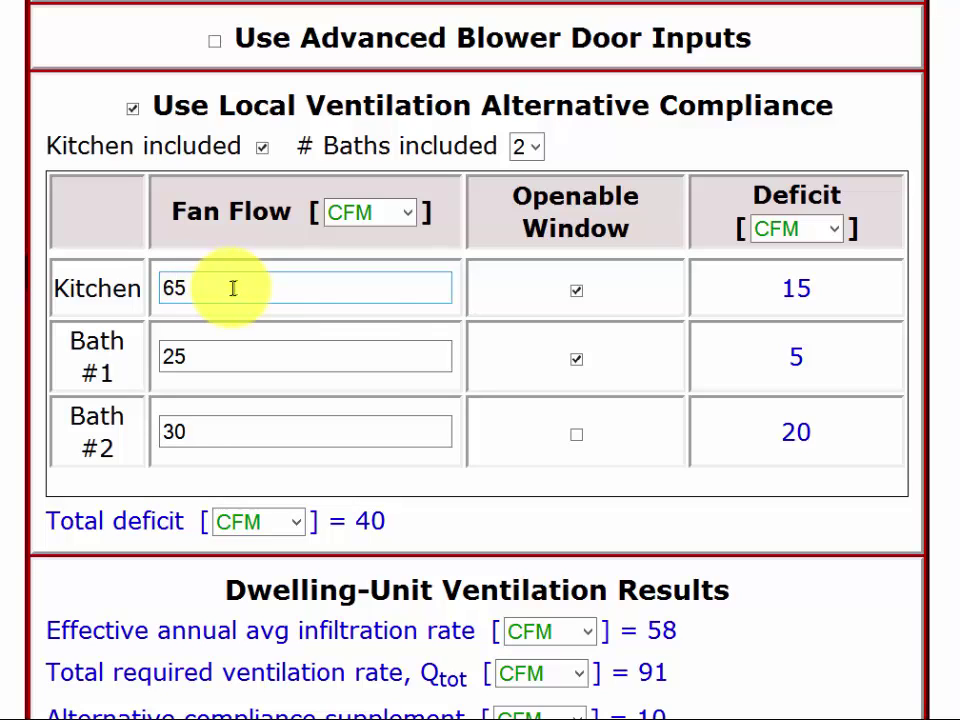
click(576, 291)
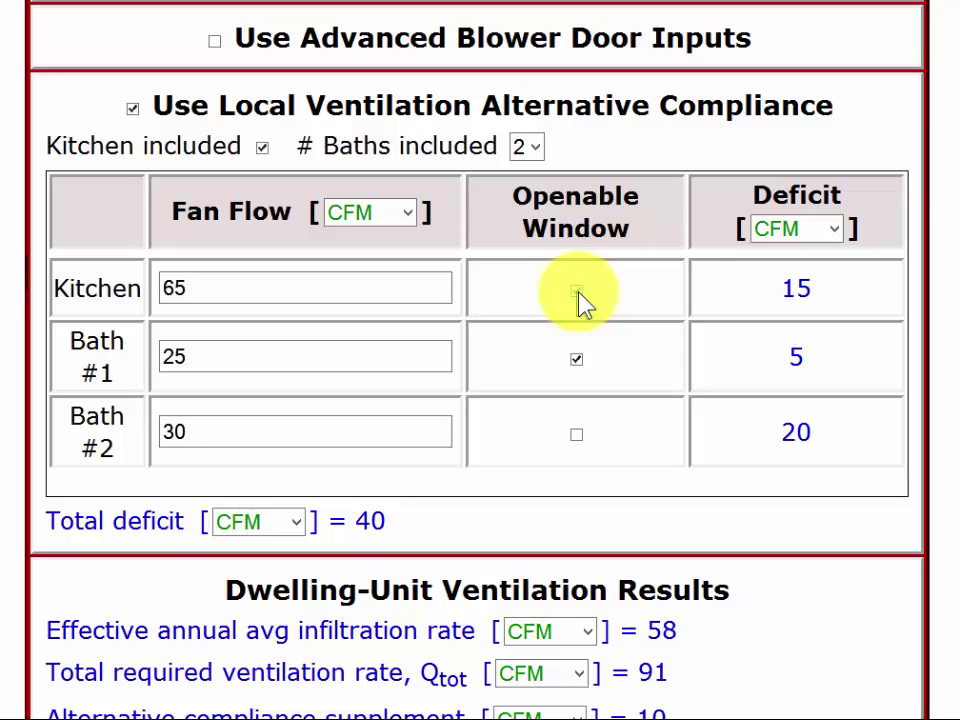
click(578, 292)
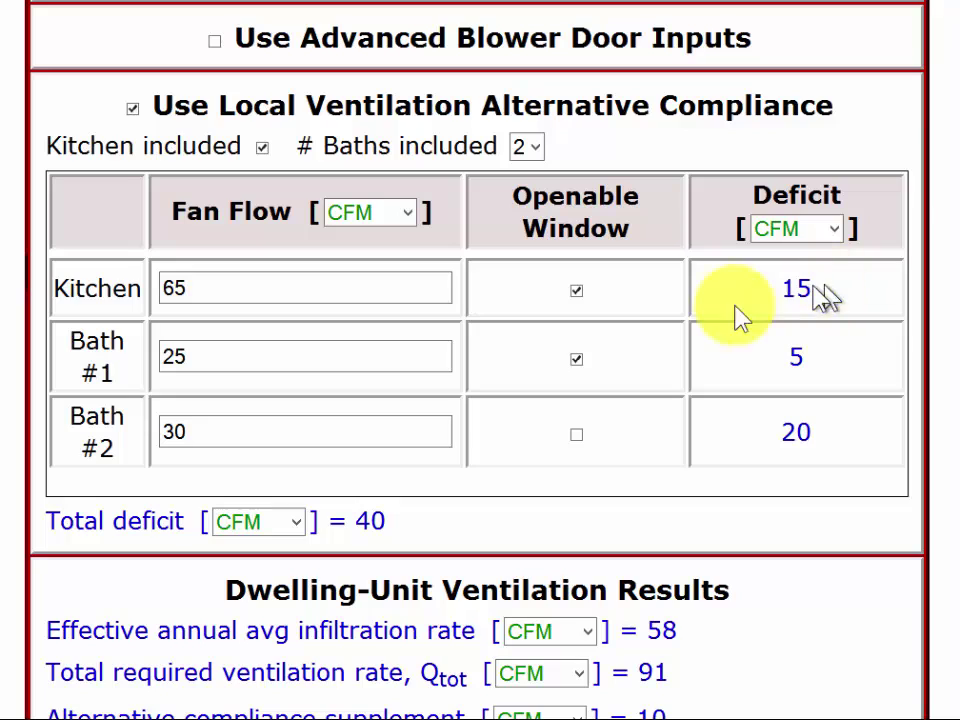
click(215, 357)
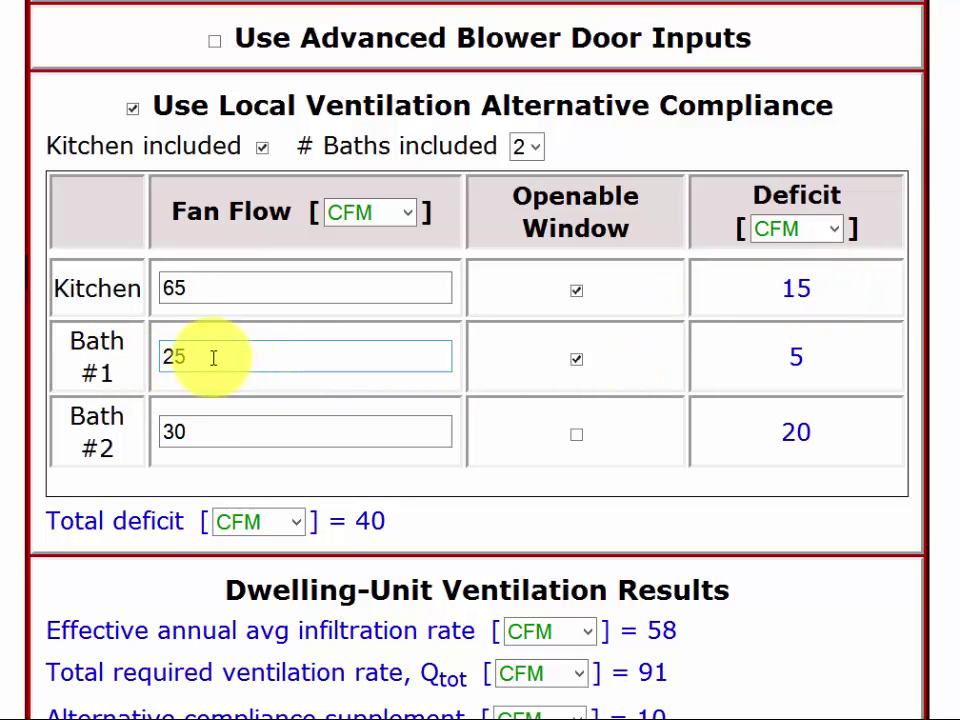
click(578, 360)
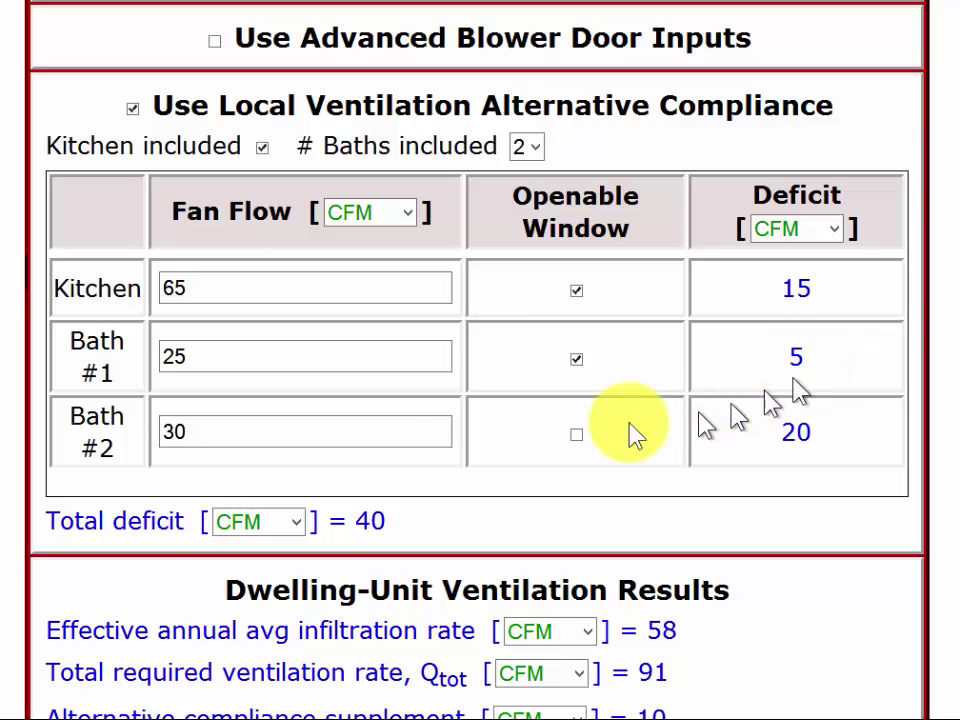
click(214, 428)
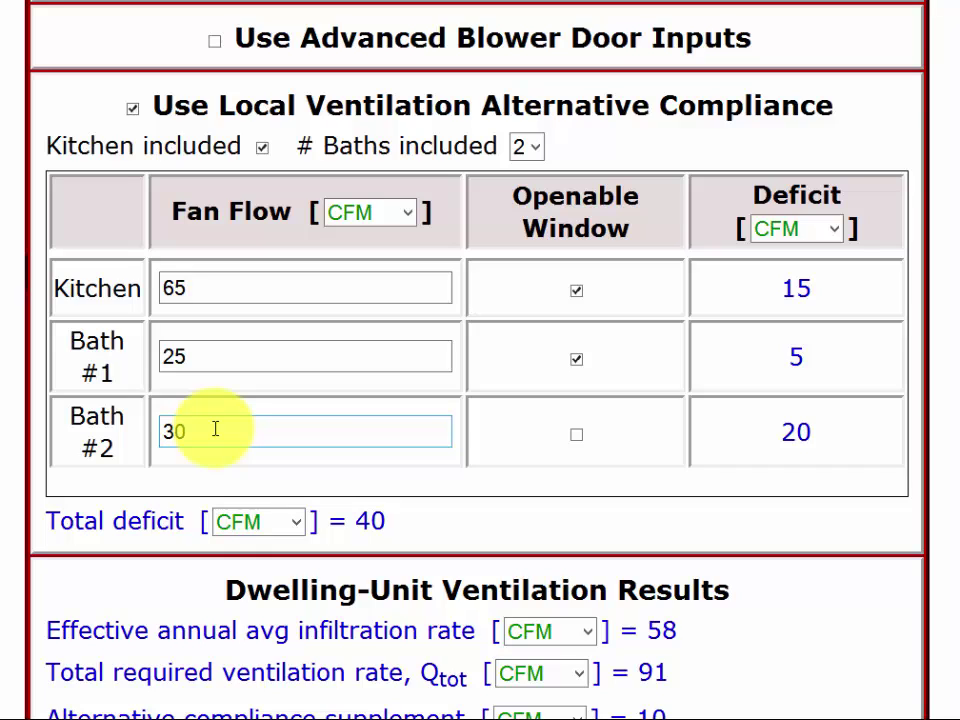
click(575, 440)
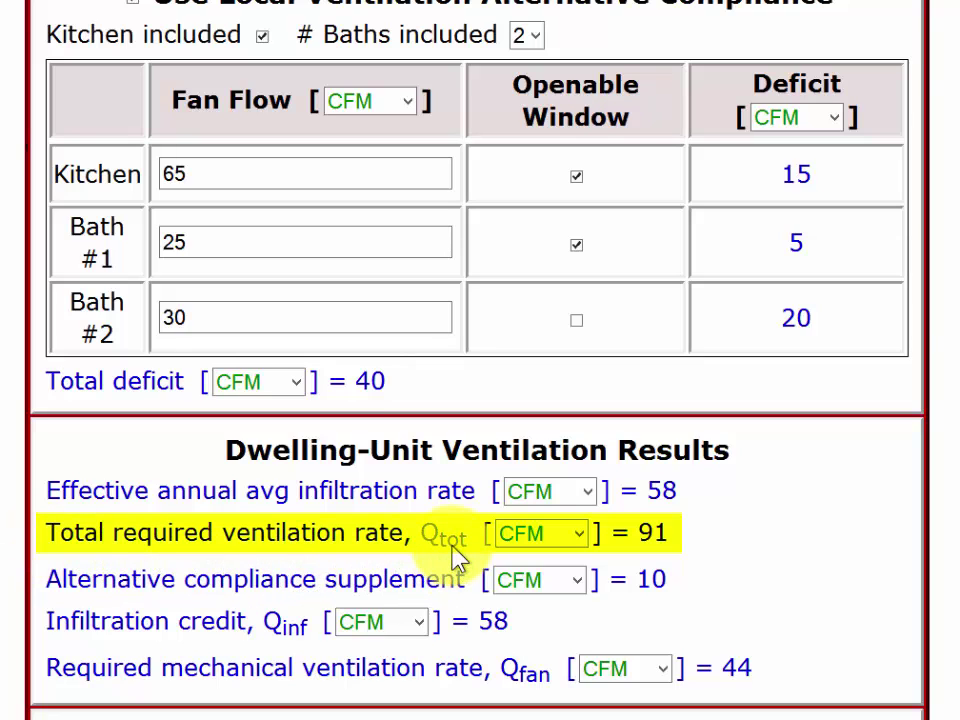
mouse_move(452, 557)
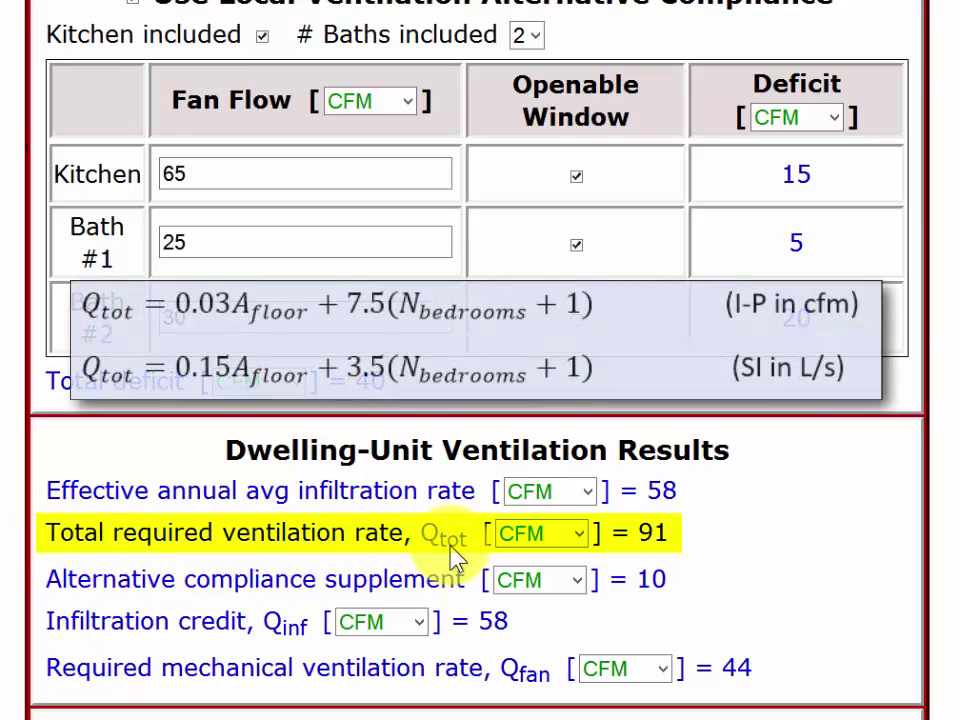